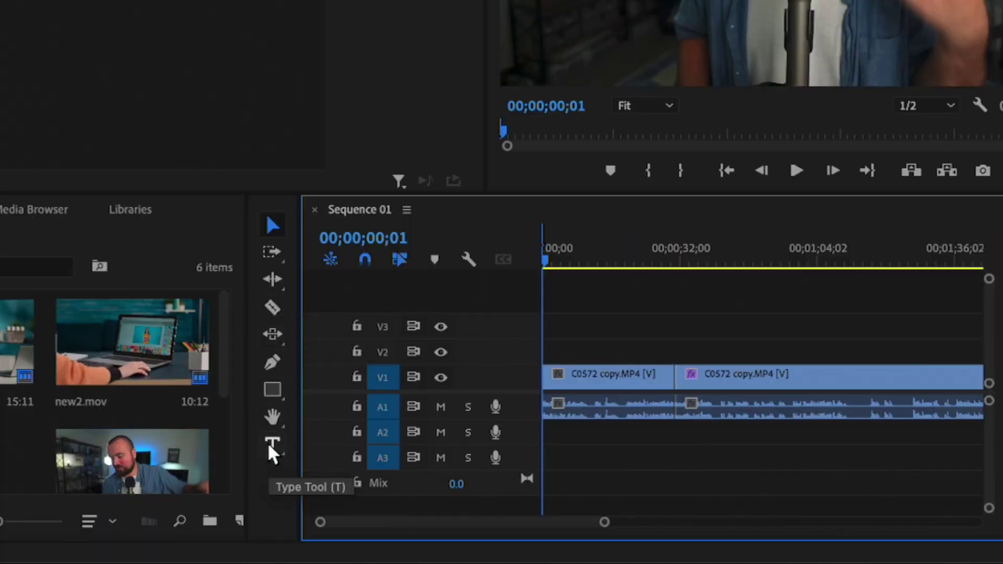
Step: Pick the Type Tool, switch to the All Panels workspace, and start a title on the frame
left_click(270, 449)
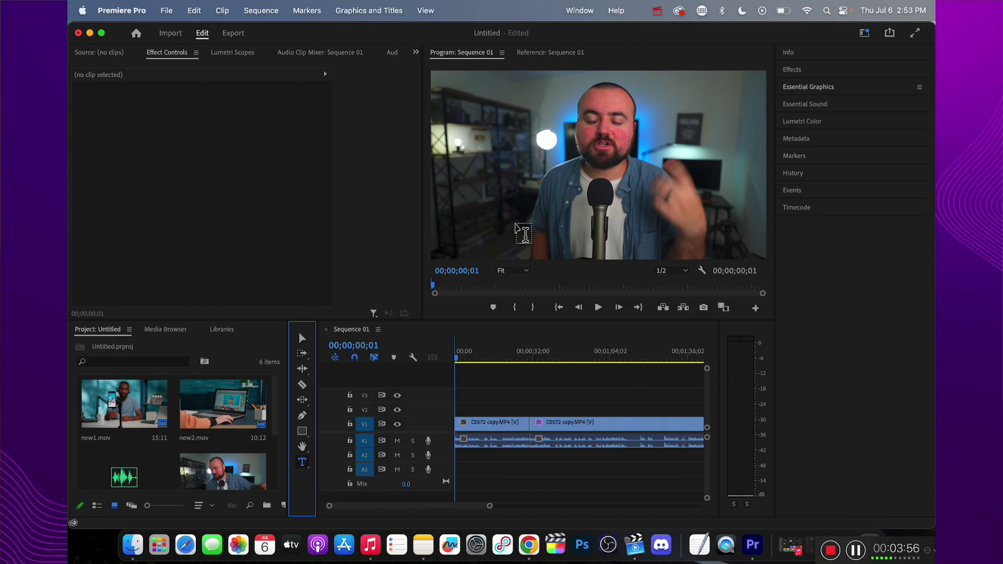
left_click(580, 10)
mouse_move(620, 32)
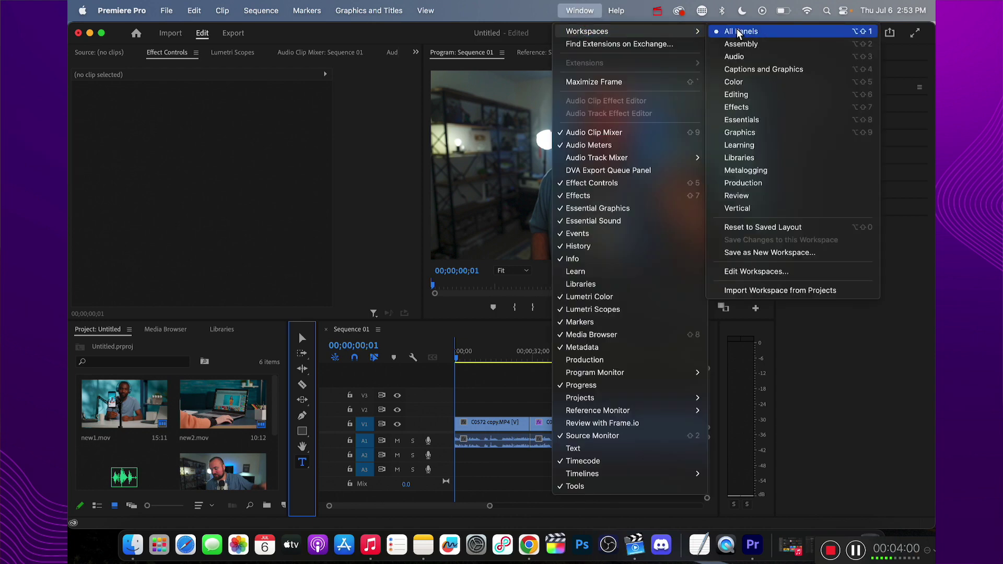
left_click(737, 31)
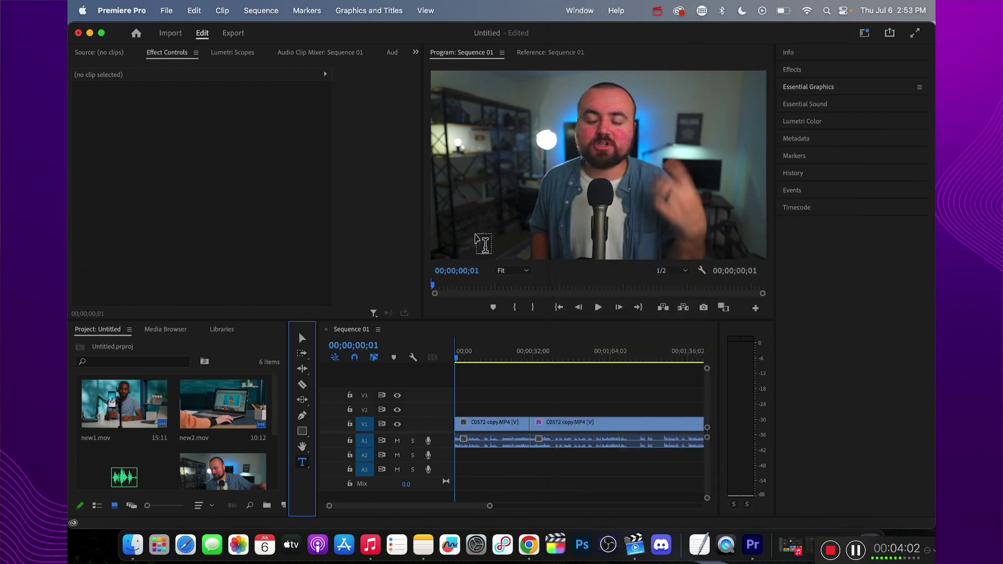
left_click(475, 232)
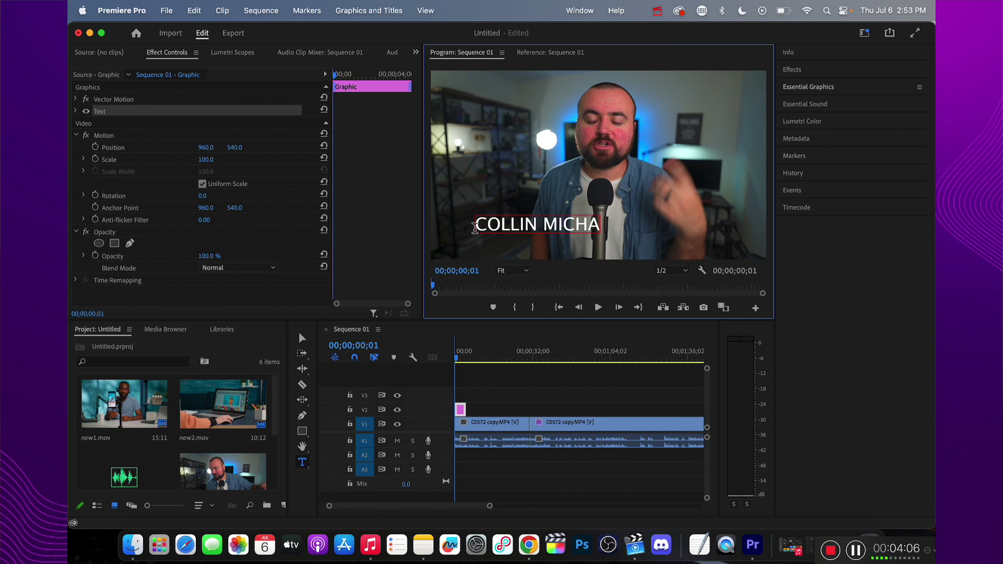
left_click(462, 418)
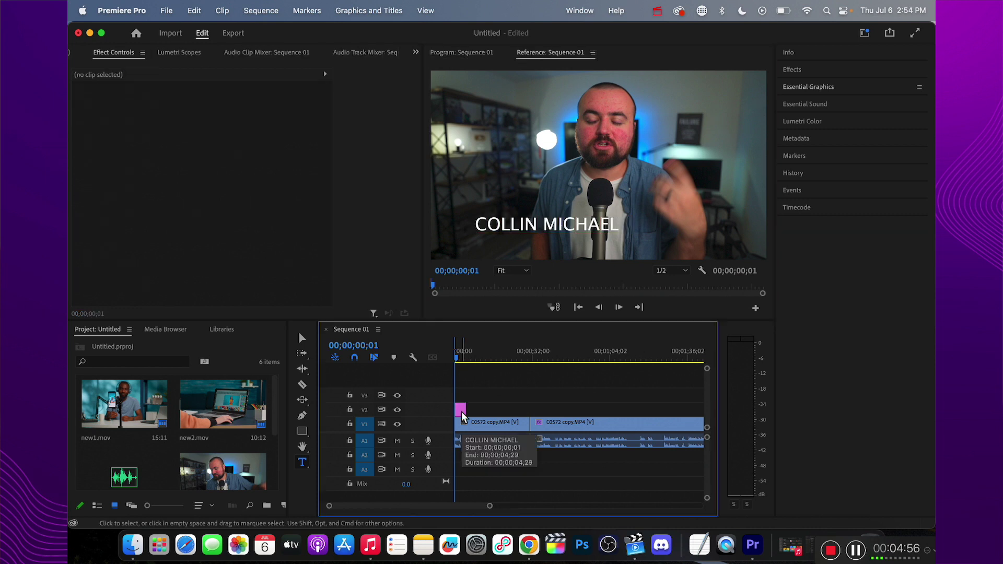
left_click(461, 412)
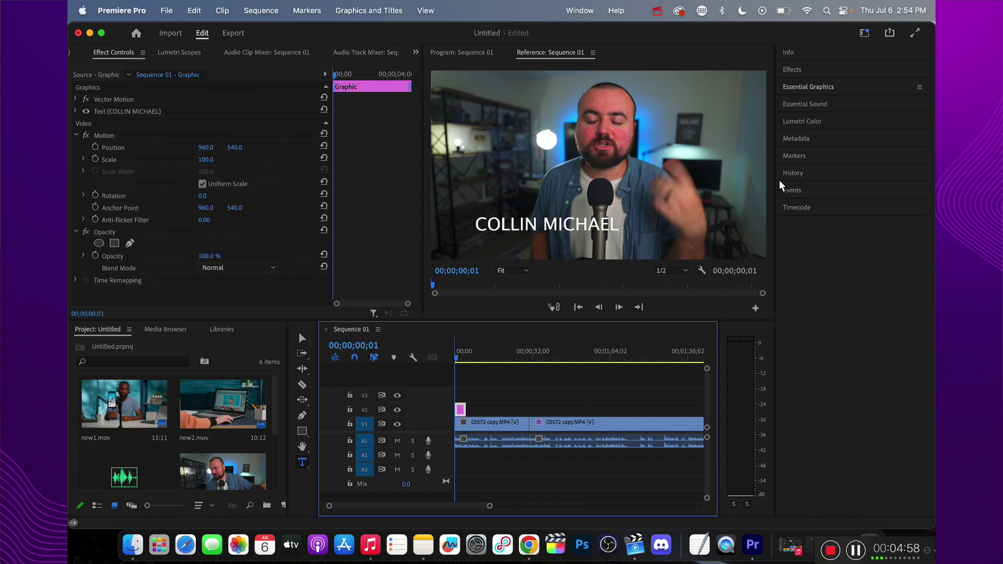
left_click(825, 89)
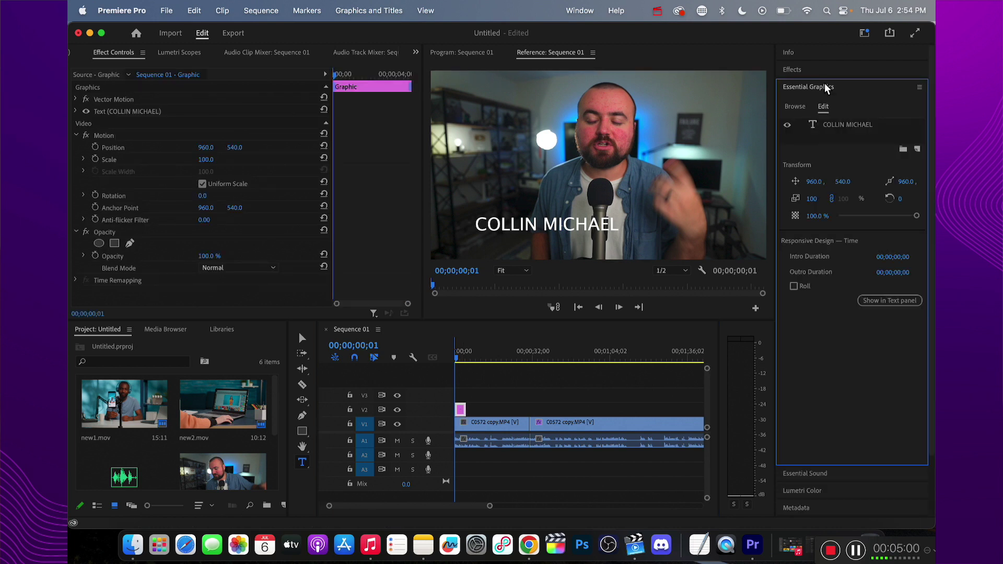
Step: Set the title font to Menlo, move it lower in the frame, and slide its clip later
left_click(853, 126)
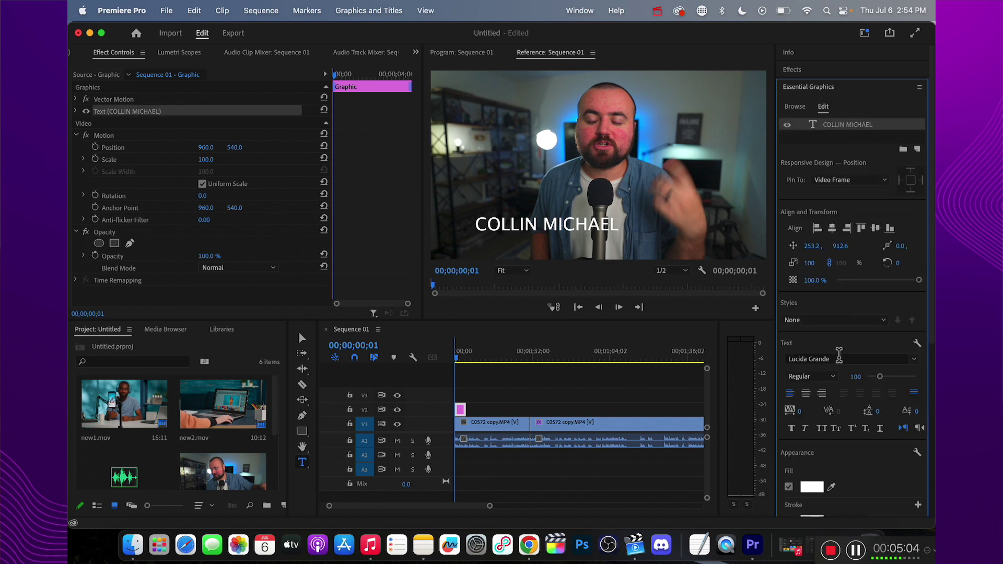
left_click(915, 360)
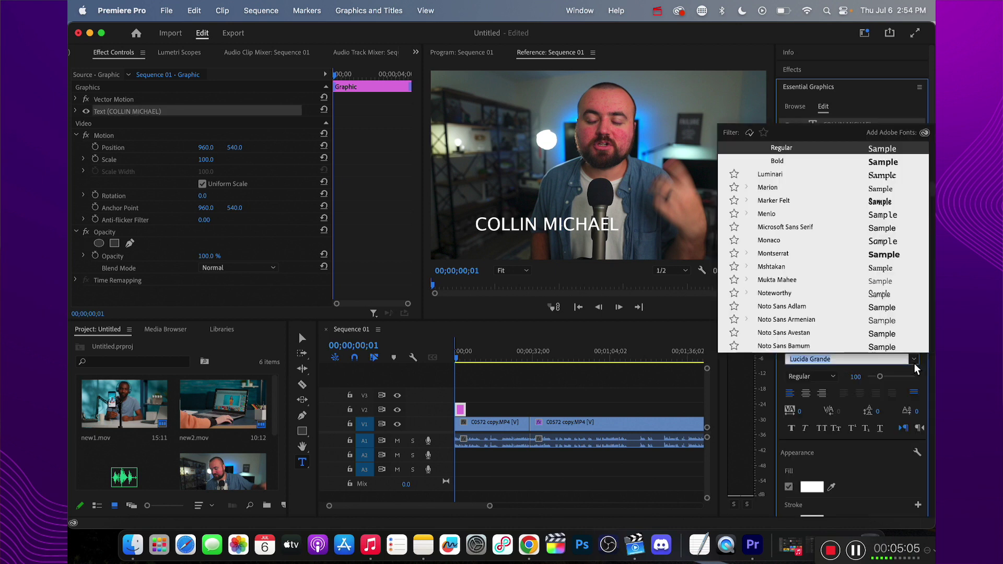
left_click(788, 215)
left_click_drag(840, 245, 871, 246)
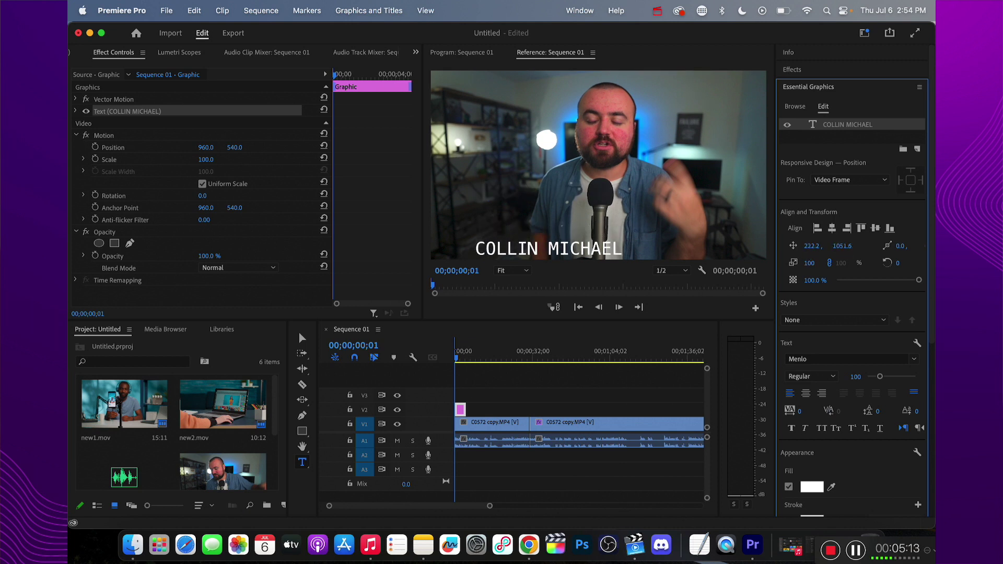
left_click_drag(811, 246, 817, 251)
scroll(845, 309, "down", 2)
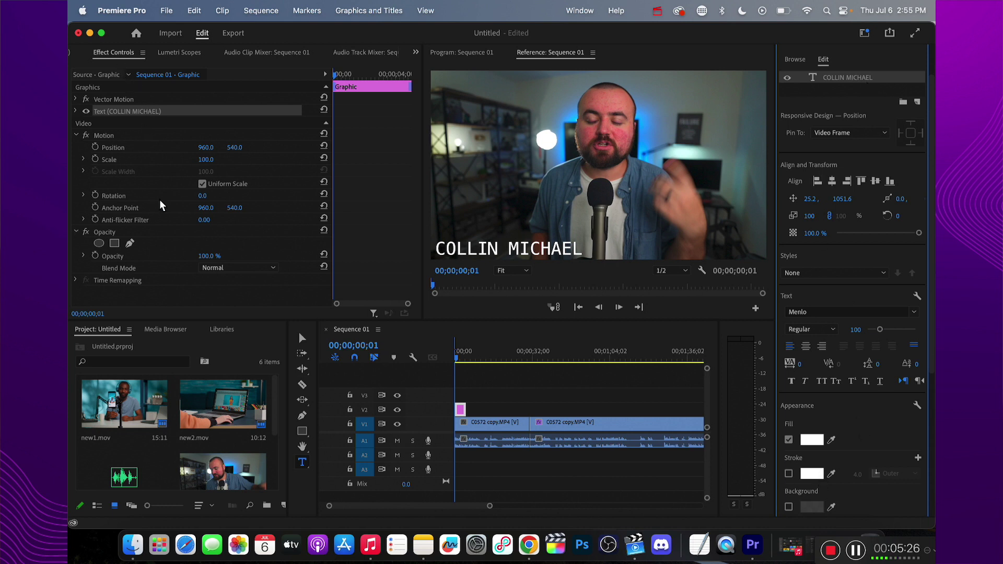
mouse_move(460, 410)
left_mouse_down()
mouse_move(509, 411)
mouse_move(469, 410)
mouse_move(484, 409)
left_mouse_up()
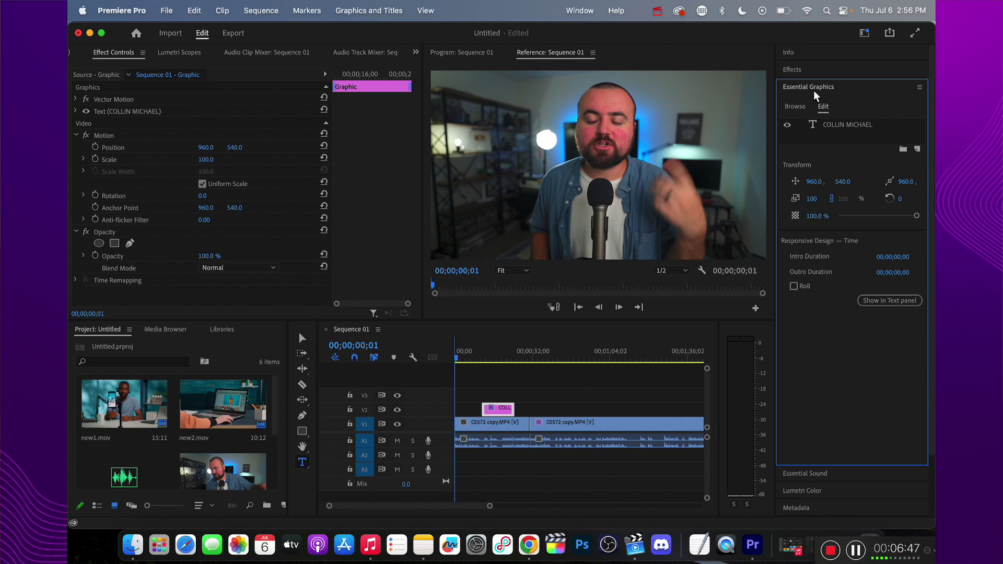
Step: Drag the Image Caption template from Browse onto V2 and select the new caption clip
left_click(796, 108)
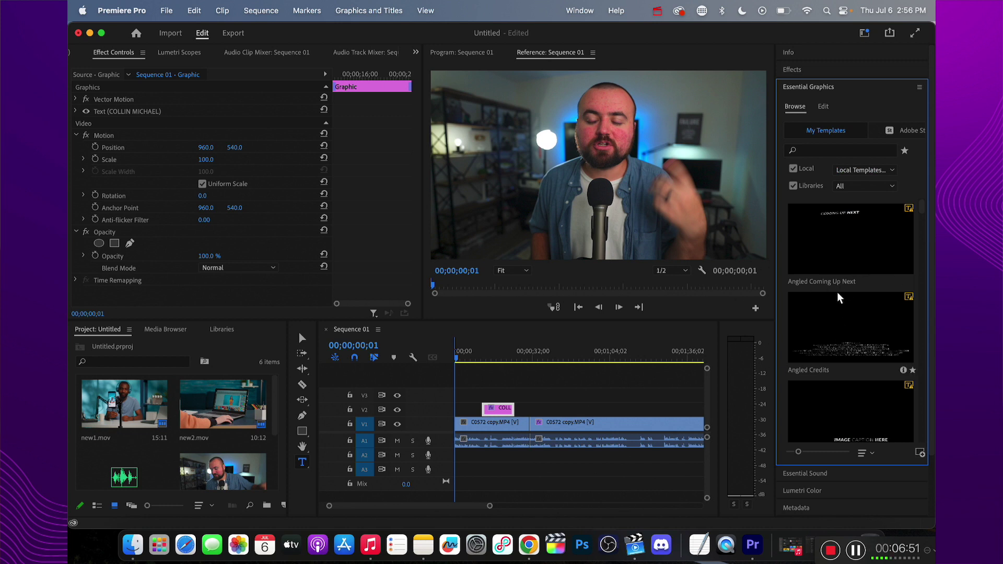
left_click_drag(822, 419, 549, 409)
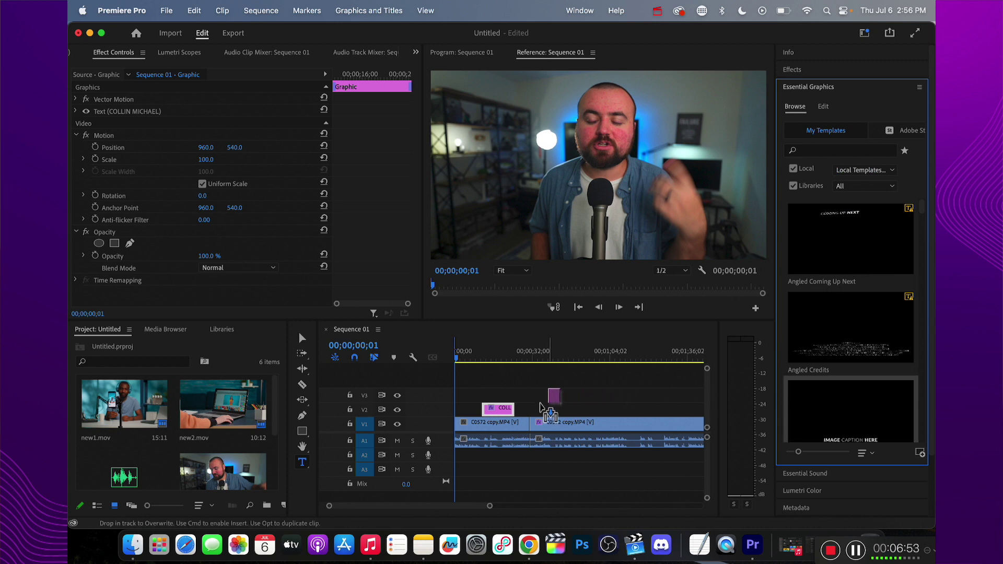
left_click_drag(546, 359, 554, 361)
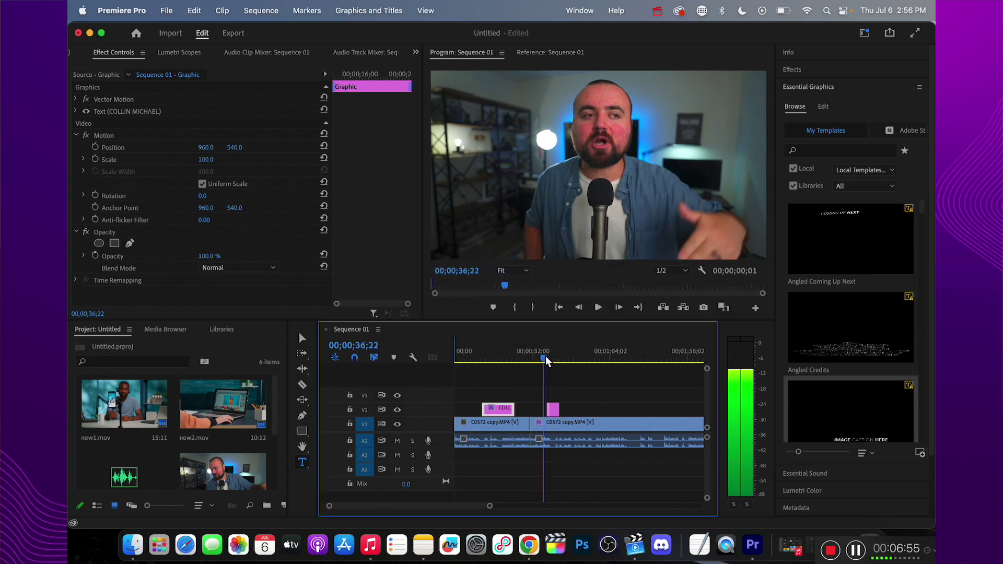
left_click(553, 410)
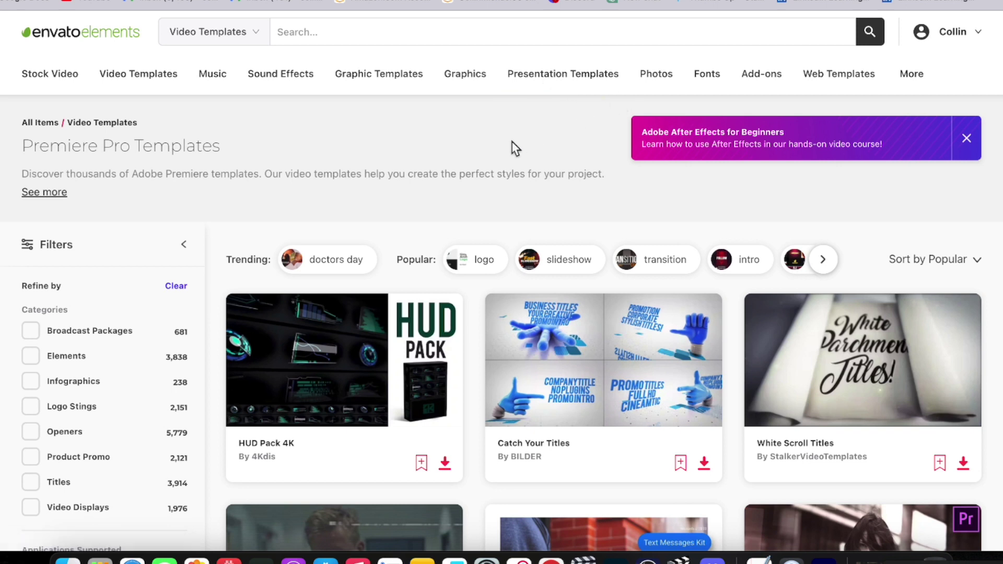
scroll(784, 314, "down", 5)
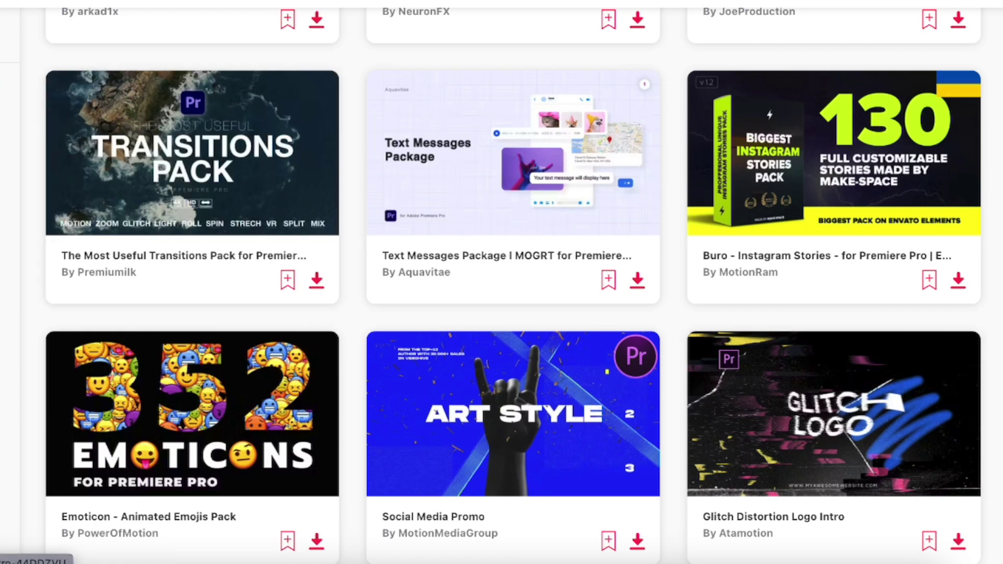
scroll(813, 229, "down", 3)
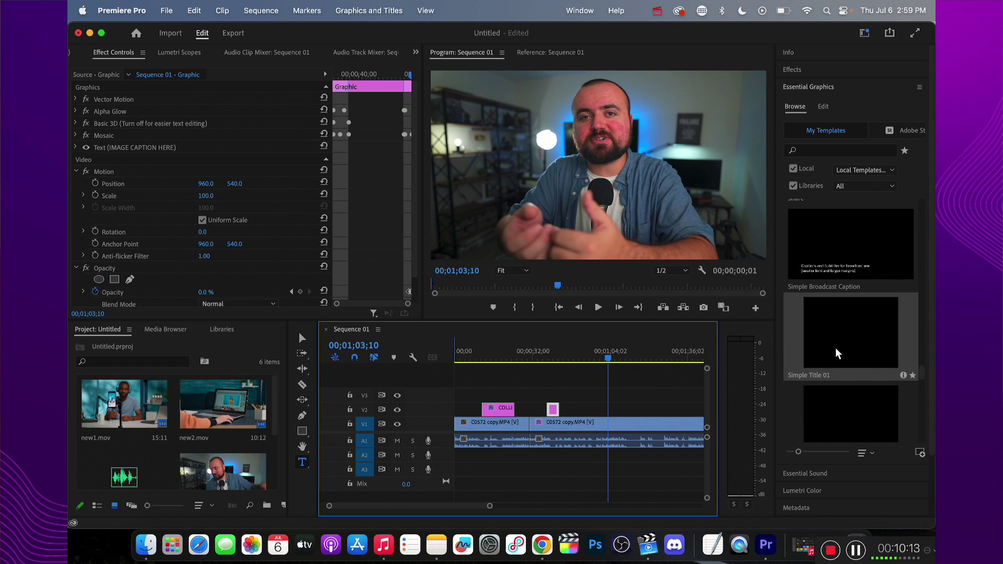
Step: Add Simple Title 01 to V2 with Scale 74 and Position Y 928, then select its text
left_click_drag(837, 354, 619, 416)
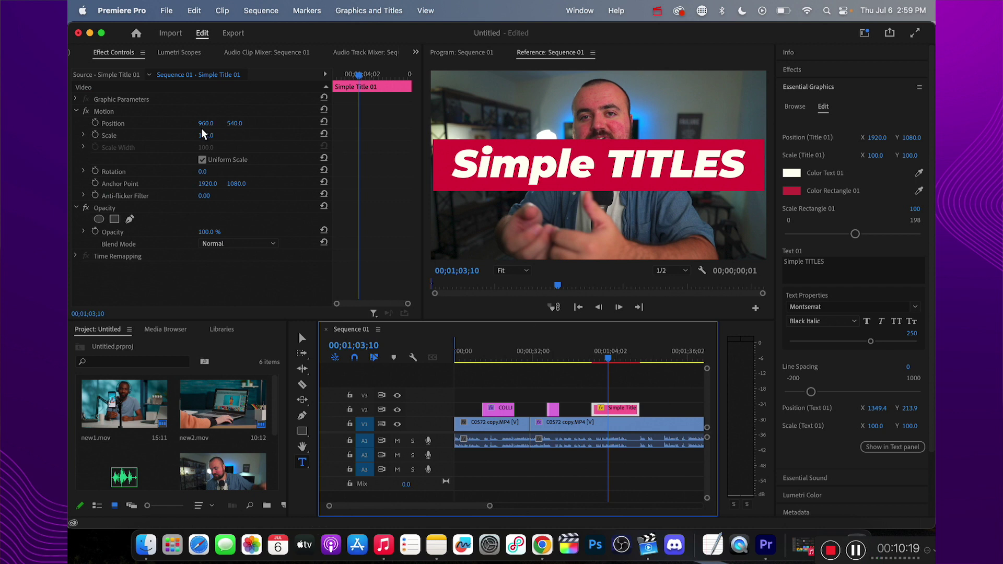
left_click_drag(202, 135, 182, 135)
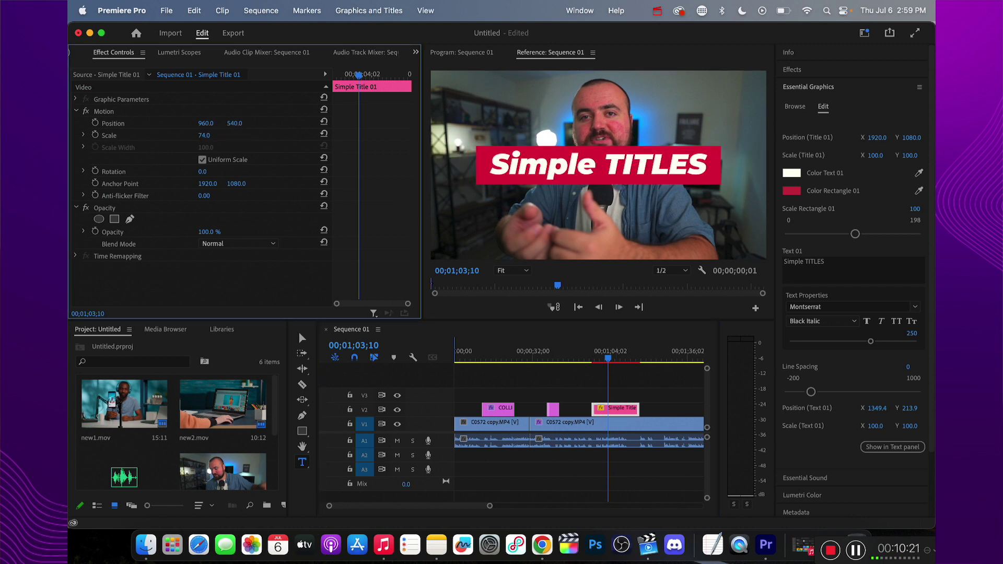
left_click_drag(235, 124, 267, 122)
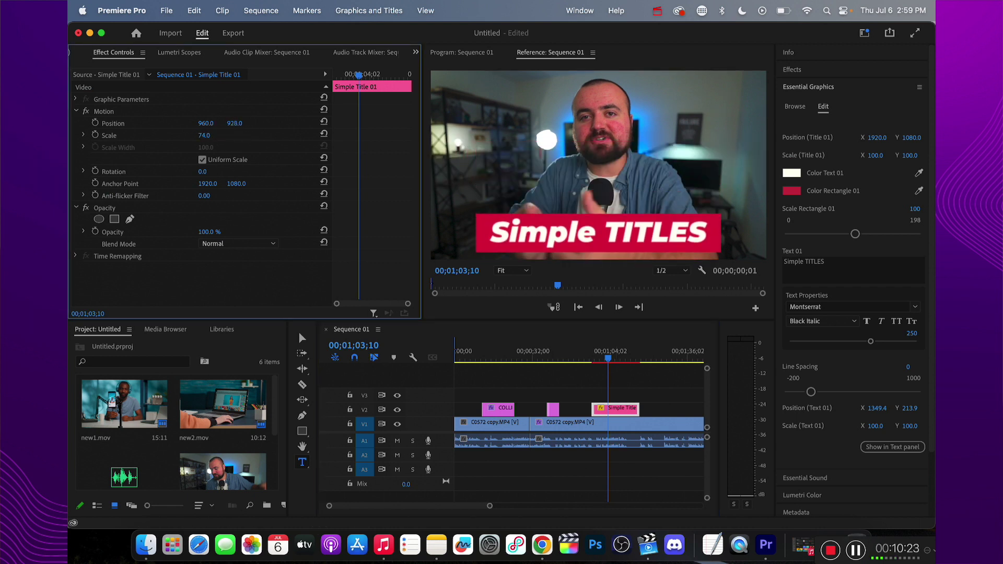
left_click(843, 269)
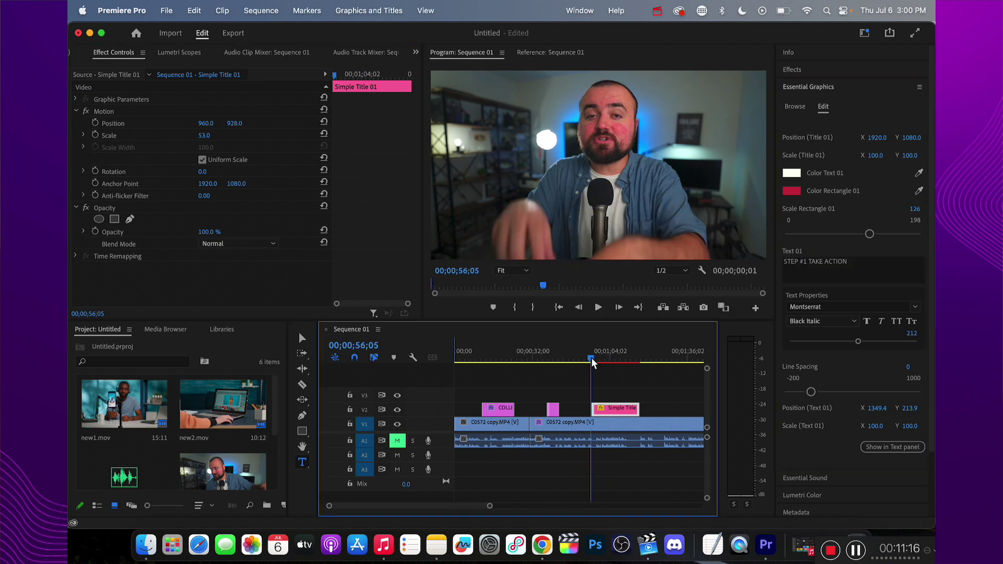
Step: Preview the red title, trim its clip shorter, and play the sequence through it again
key("space")
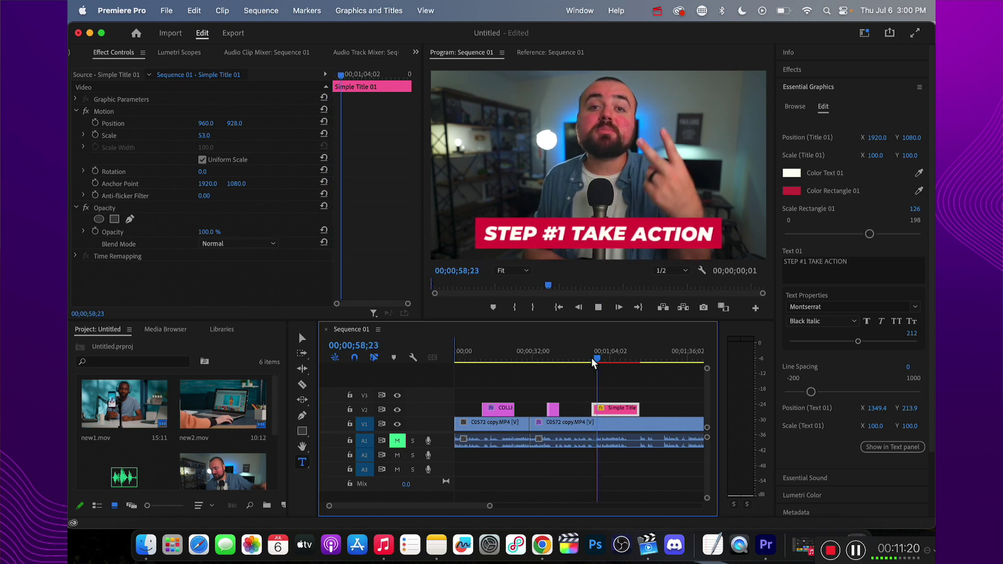
key("space")
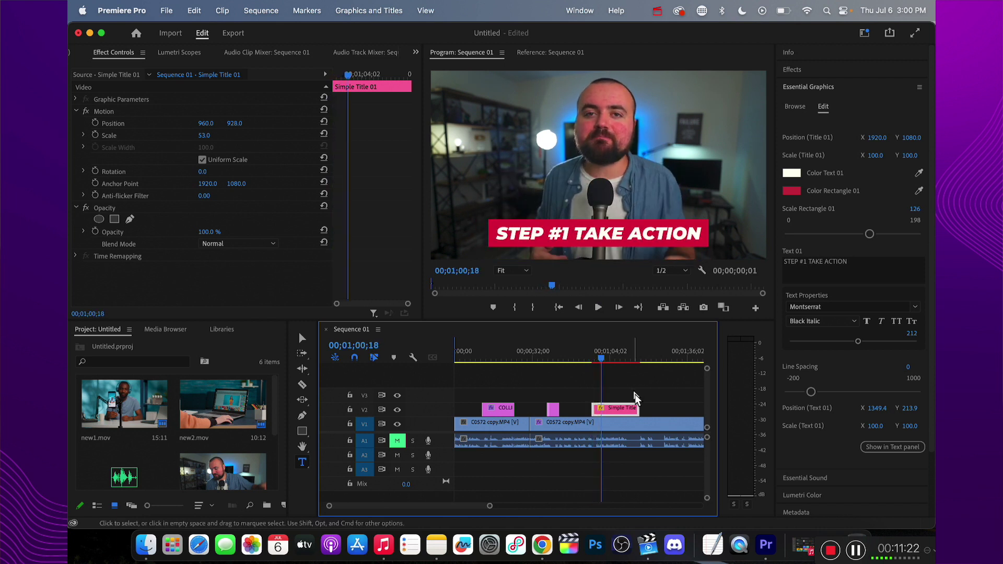
left_click_drag(592, 408, 612, 409)
key("space")
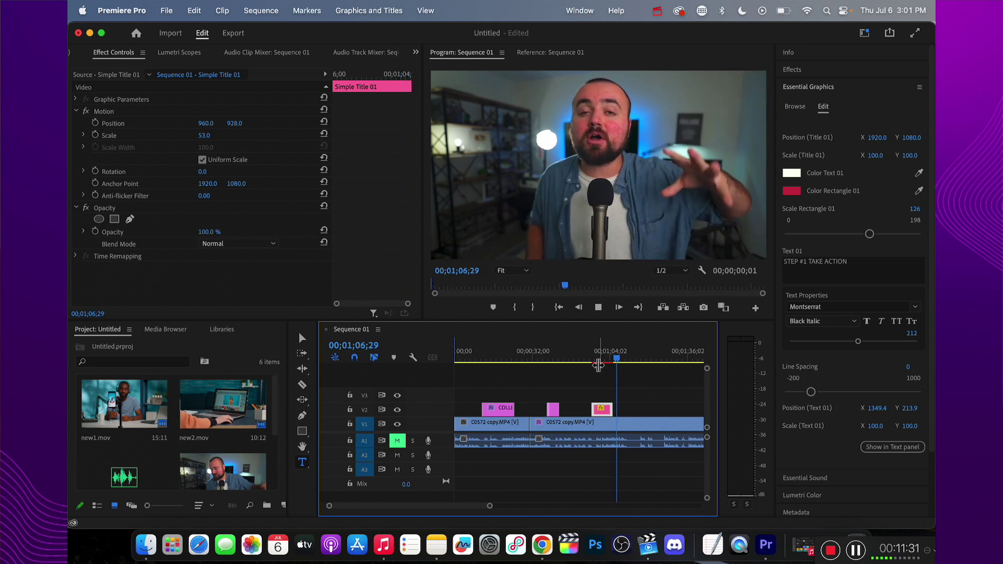
key("space")
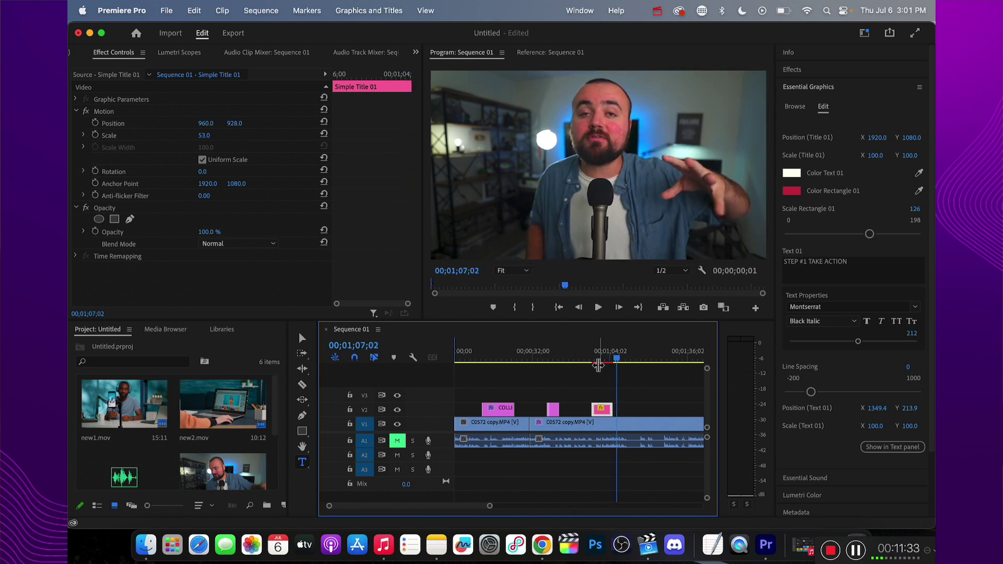